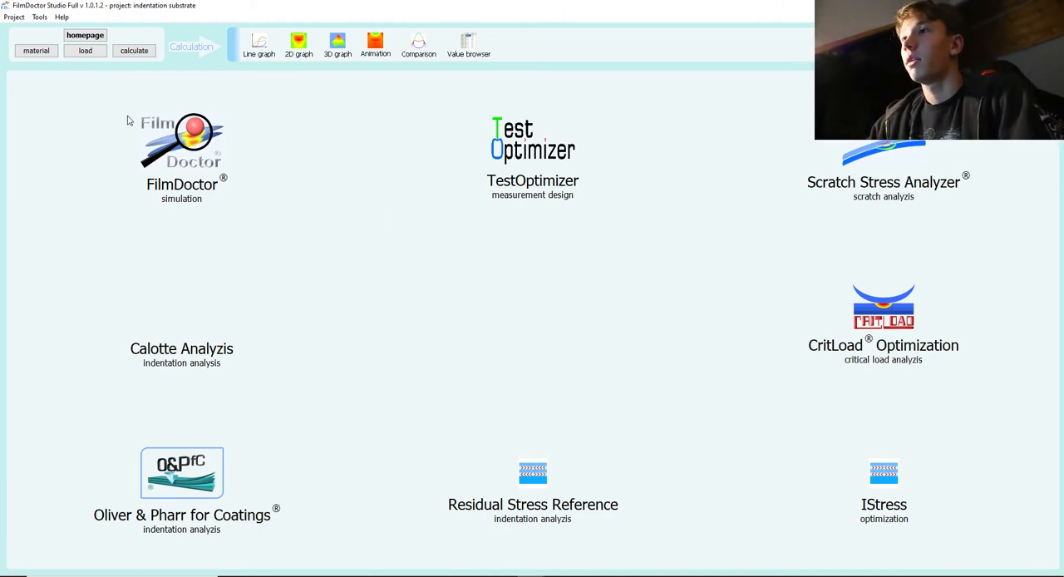
left_click(13, 17)
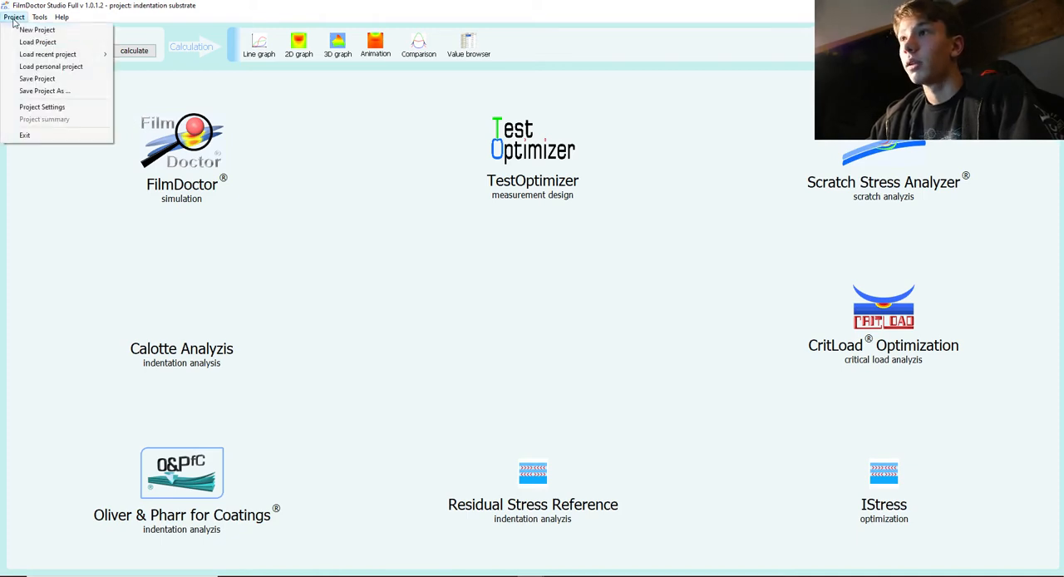
left_click(69, 68)
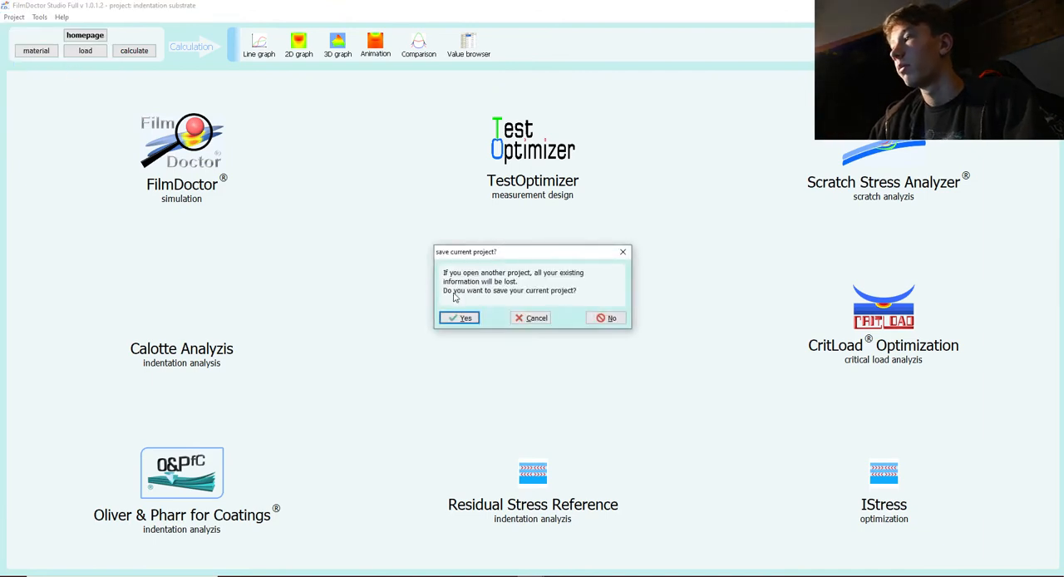
left_click(606, 319)
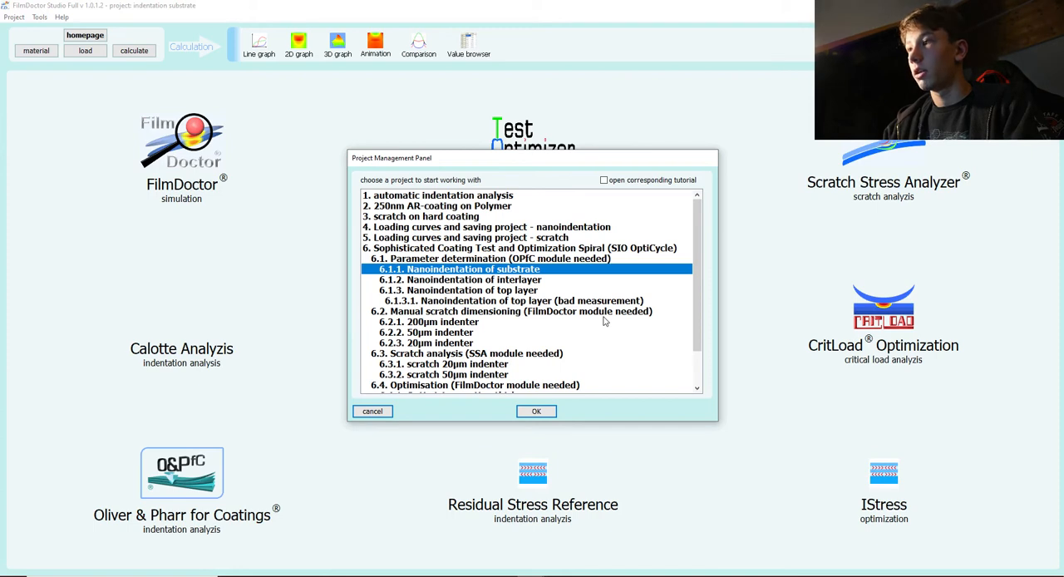
left_click(374, 411)
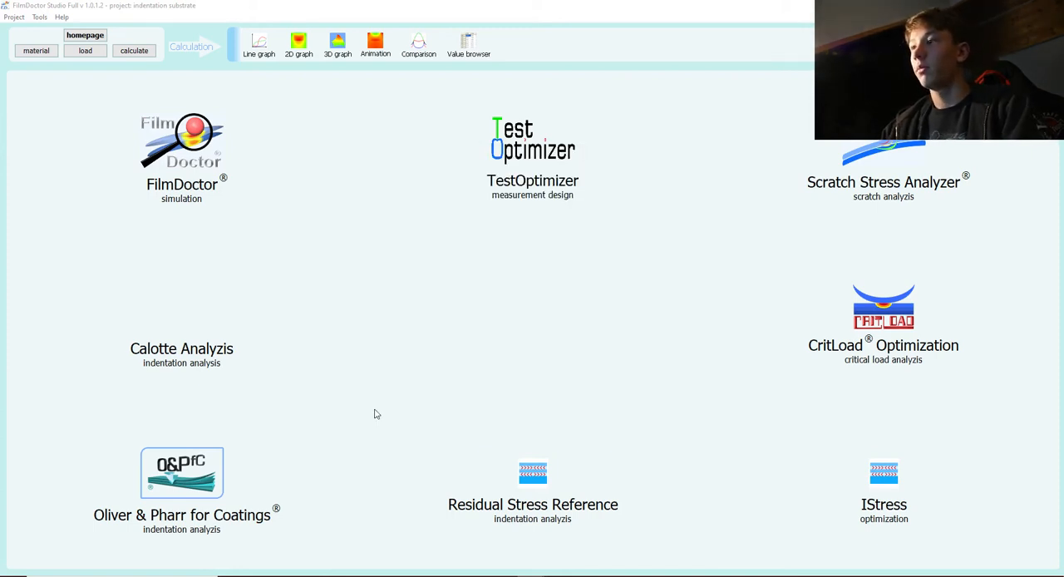
Fit the substrate's load-depth curve in Oliver & Pharr for Coatings and accept the load and material definitions.
left_click(190, 473)
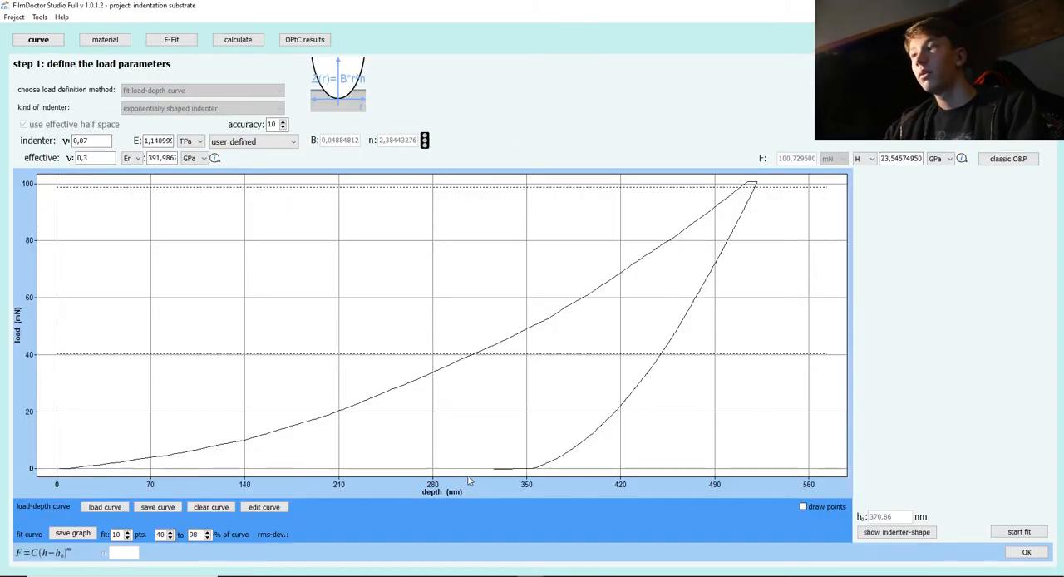
left_click(1016, 534)
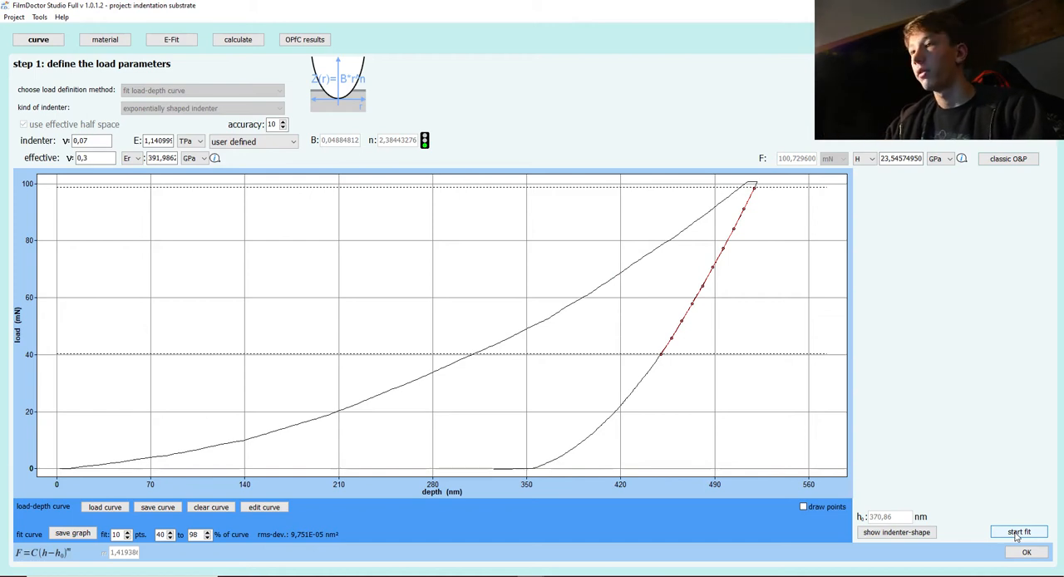
left_click(1027, 552)
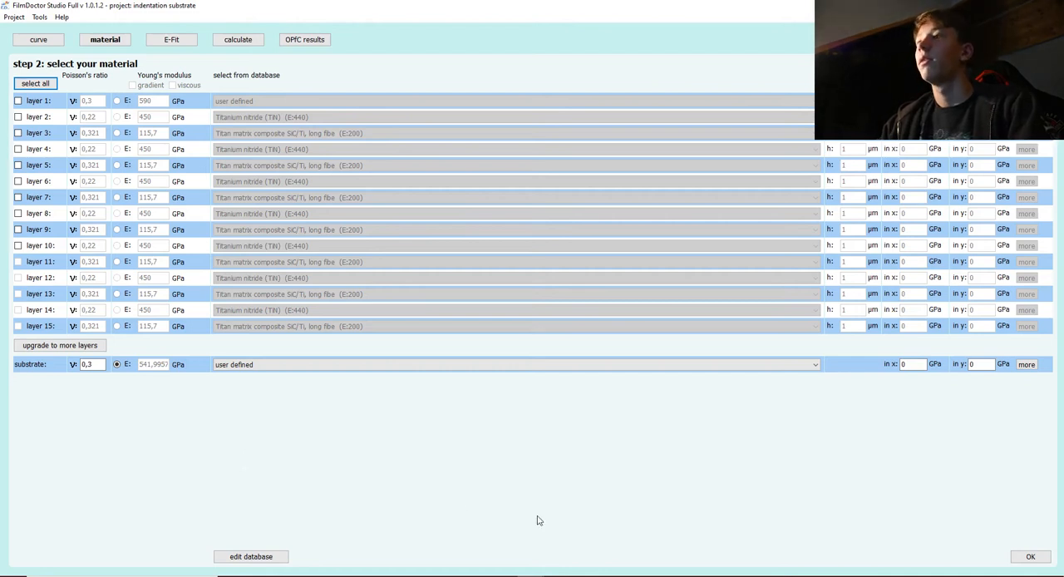
left_click(1035, 557)
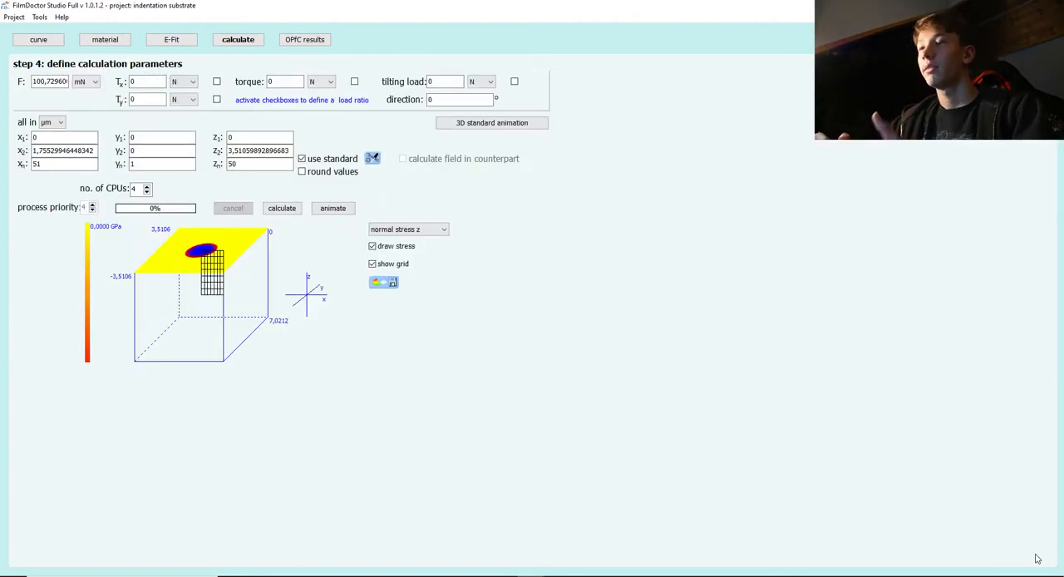
left_click(175, 40)
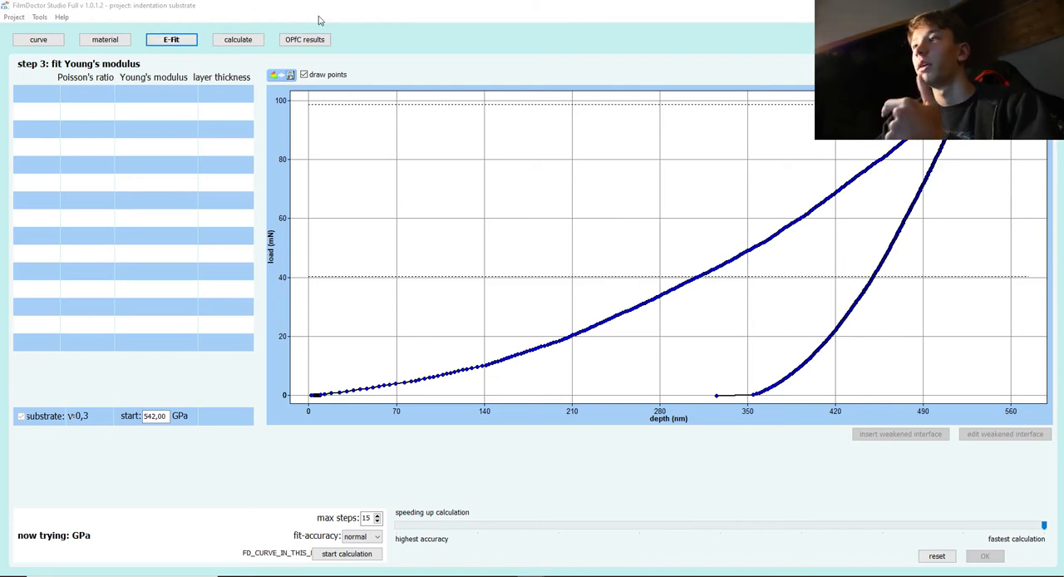
left_click(238, 40)
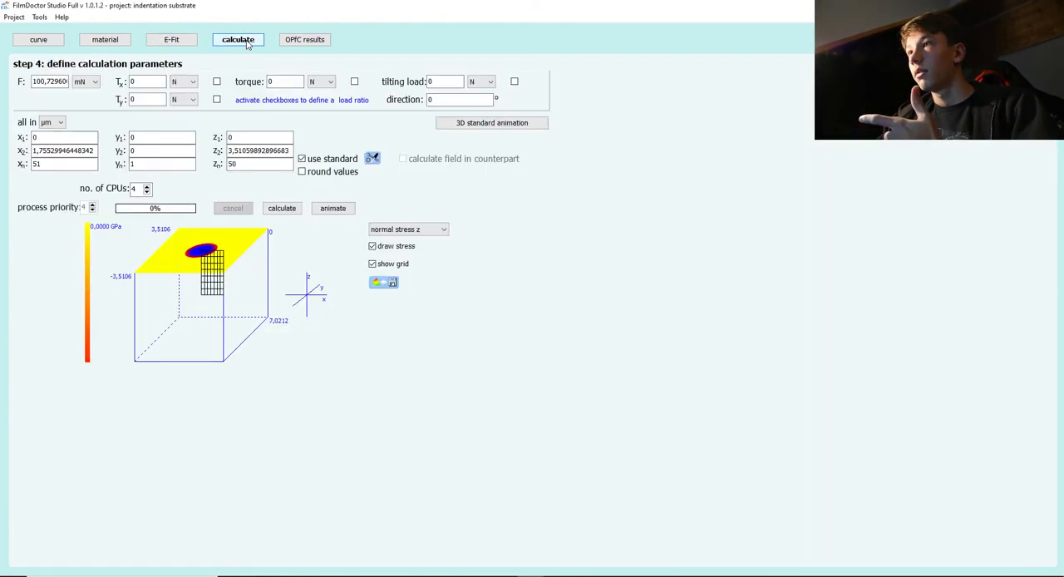
Set the substrate's critical max von Mises stress to 10 GPa in its additional material values.
left_click(106, 41)
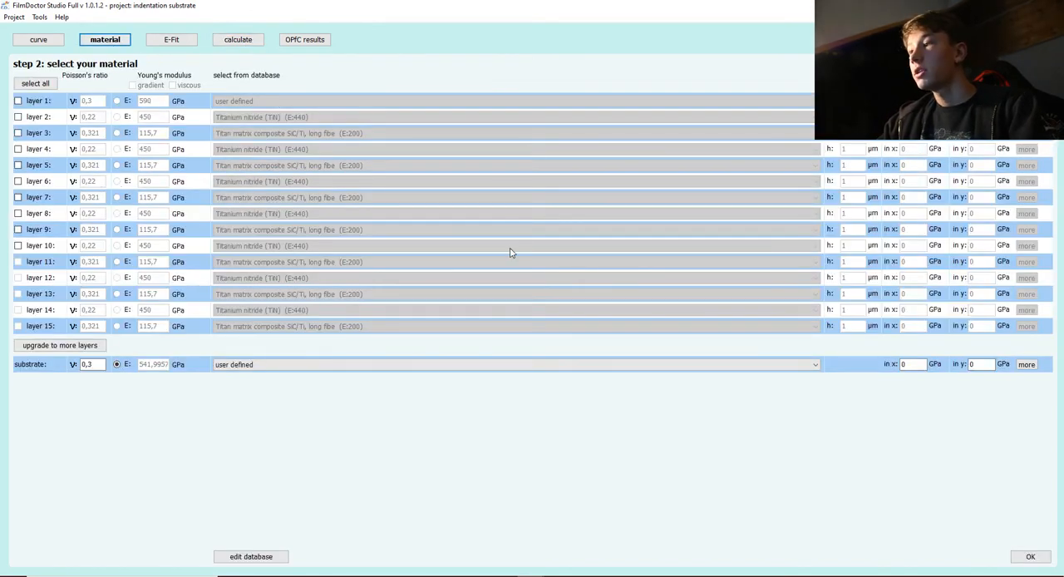
left_click(1026, 366)
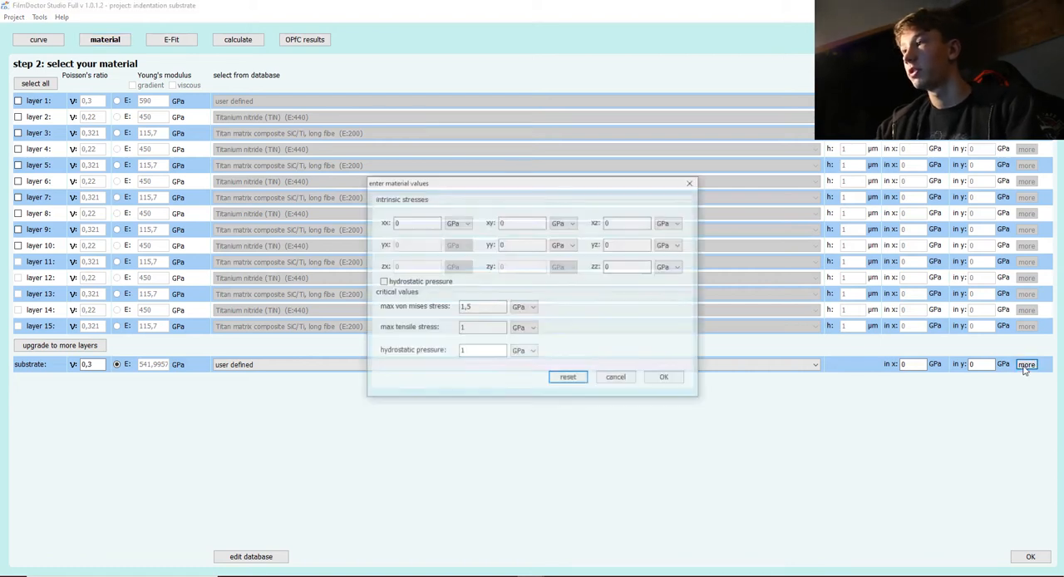
left_click(491, 305)
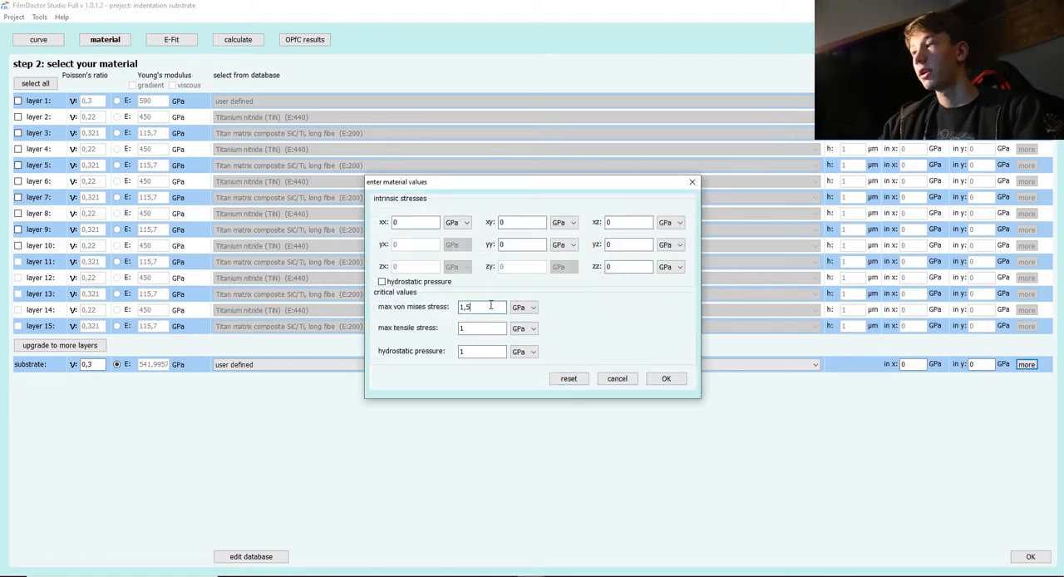
type("0")
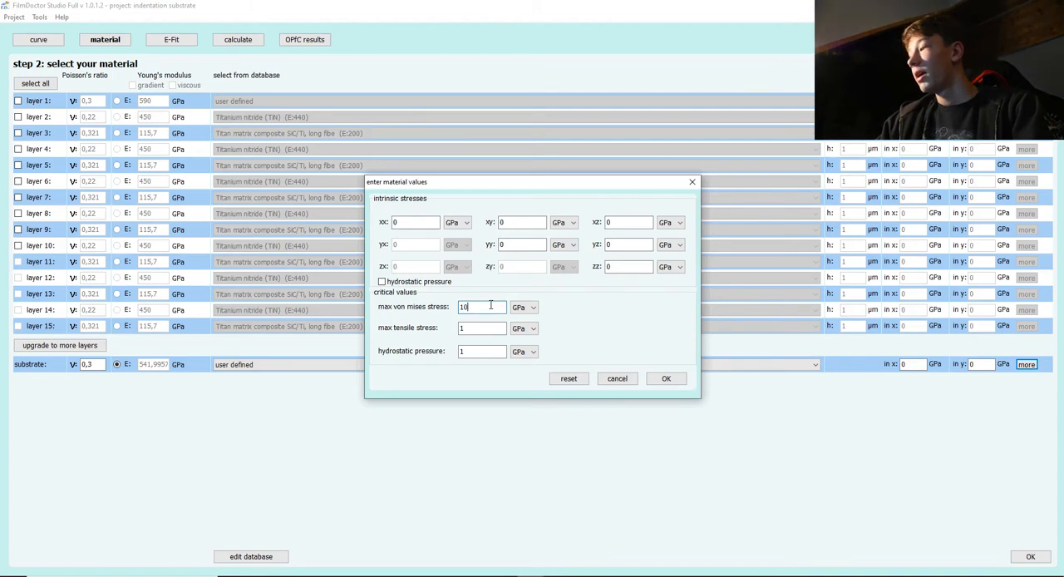
left_click(656, 383)
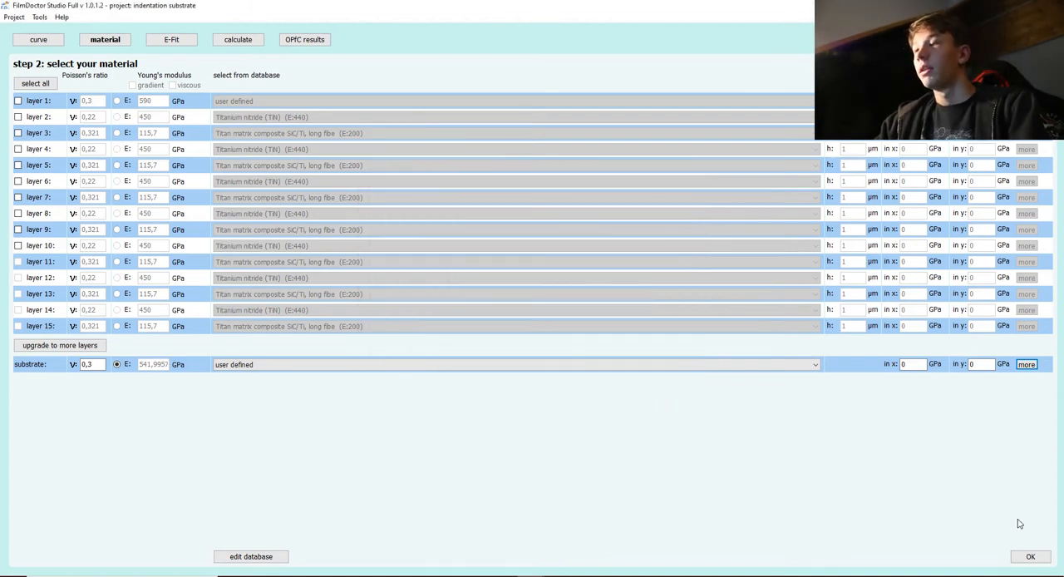
Accept the material and calculate the substrate's stress field, declining the detailed error information.
left_click(1028, 558)
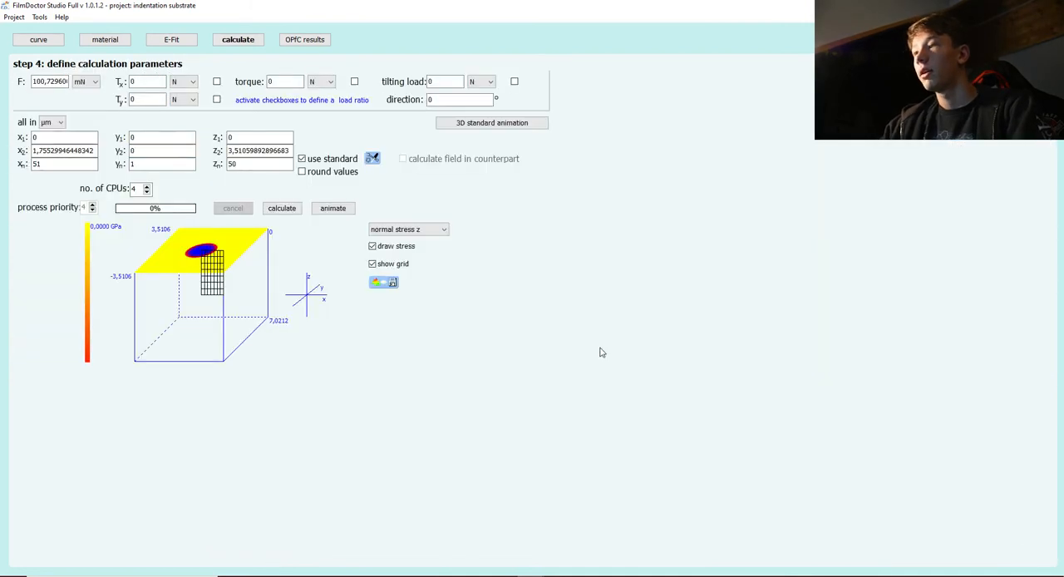
left_click(281, 212)
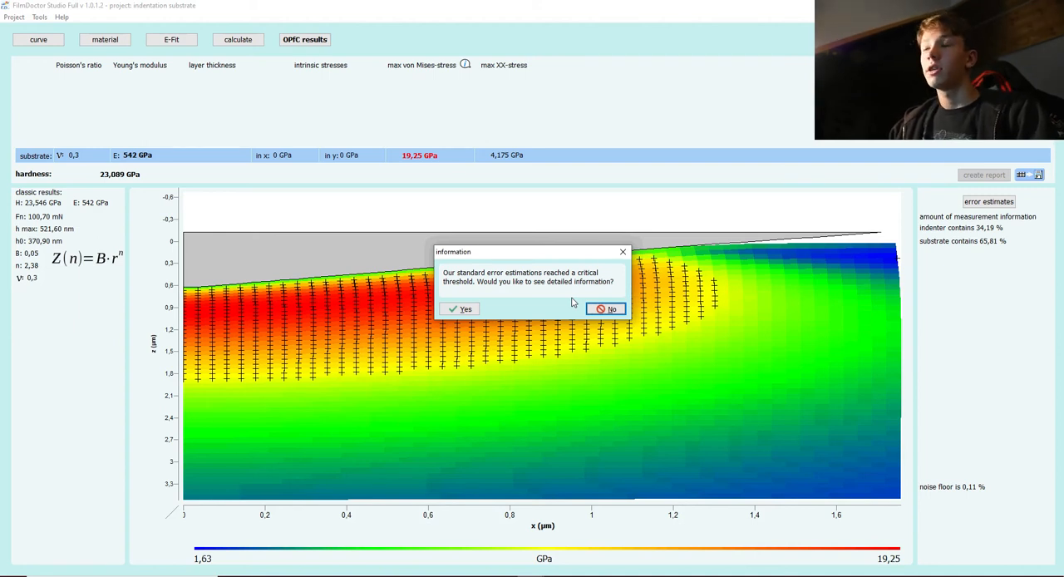
left_click(611, 311)
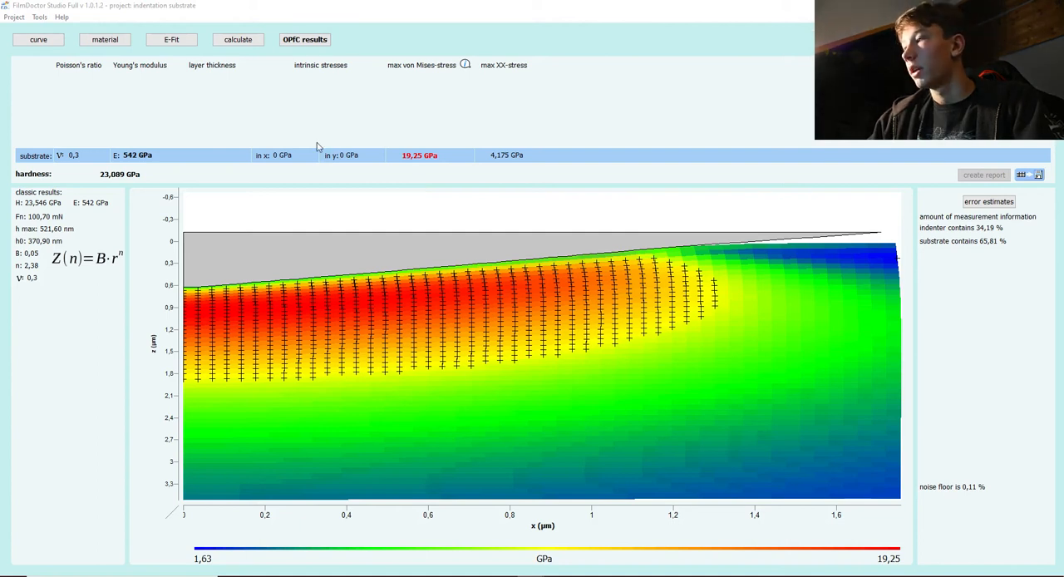
Load the personal project "6.1.2. Nanoindentation of interlayer" without saving the current project.
left_click(7, 18)
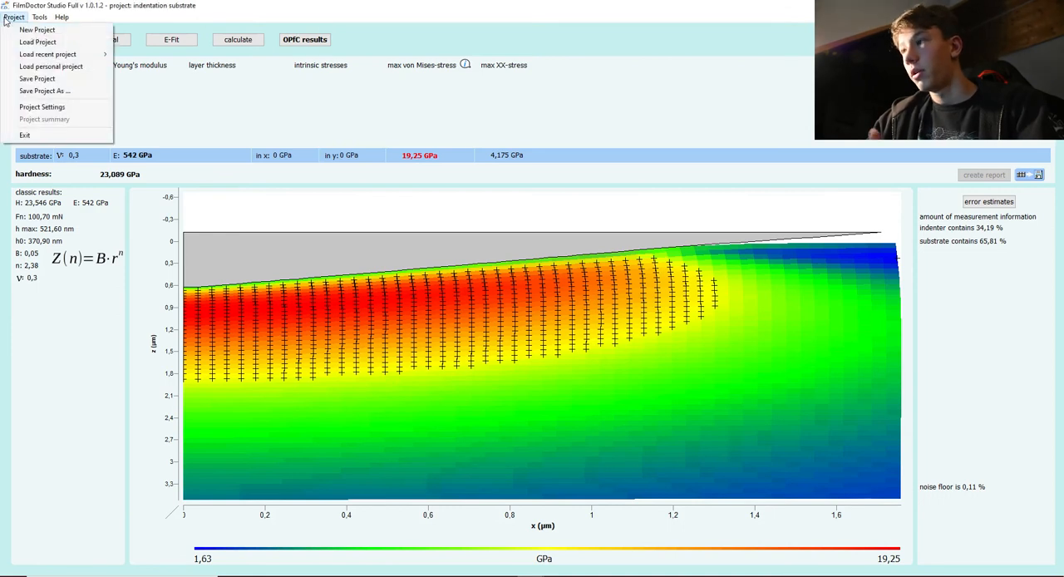
left_click(61, 66)
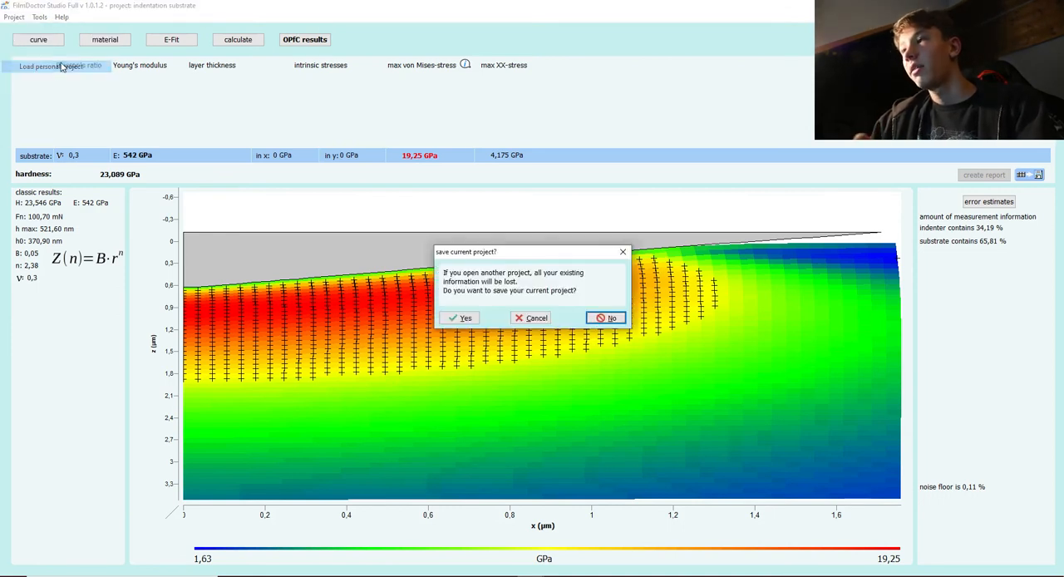
left_click(607, 318)
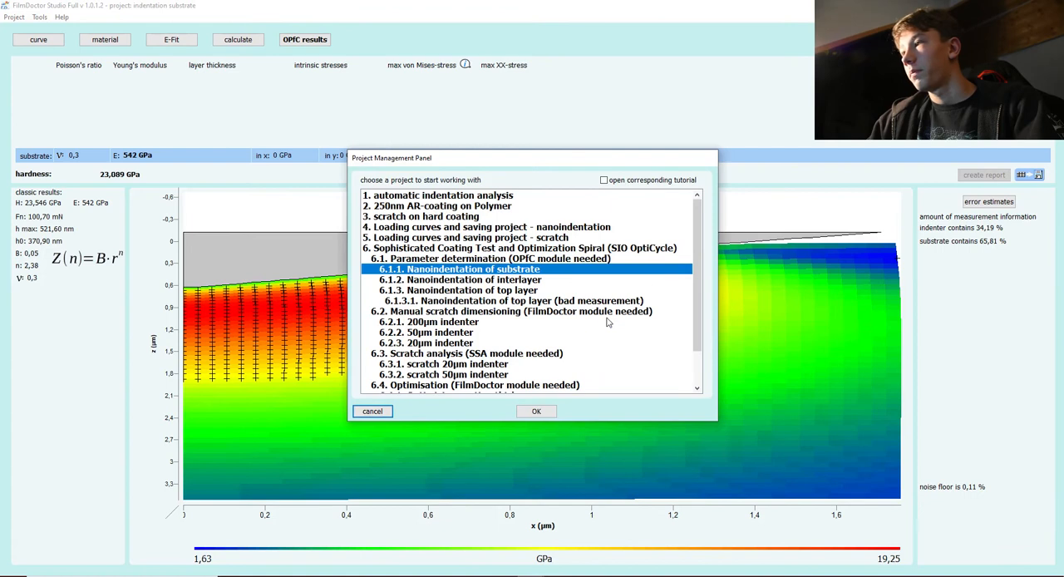
left_click(537, 282)
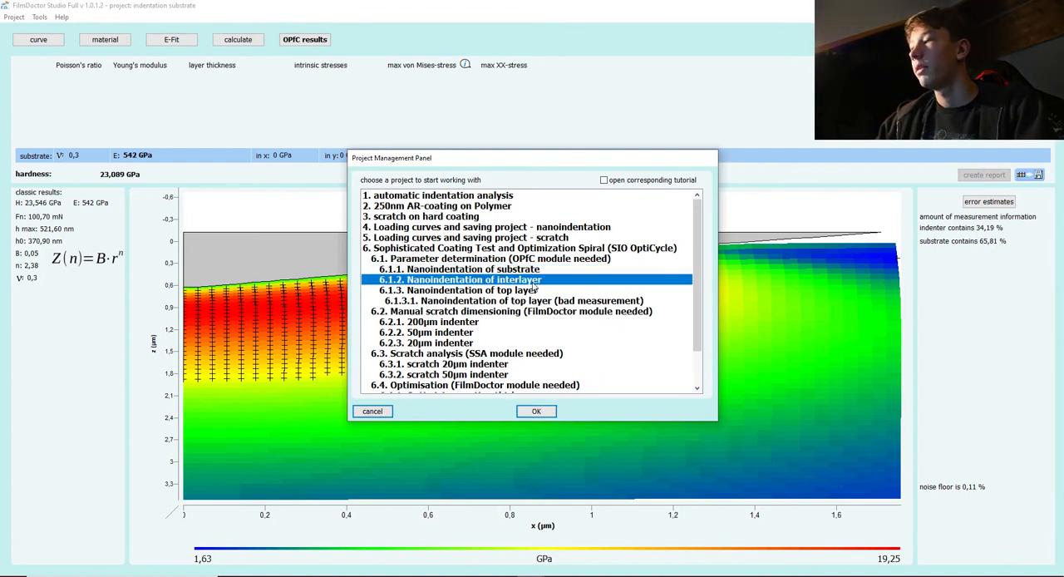
left_click(537, 411)
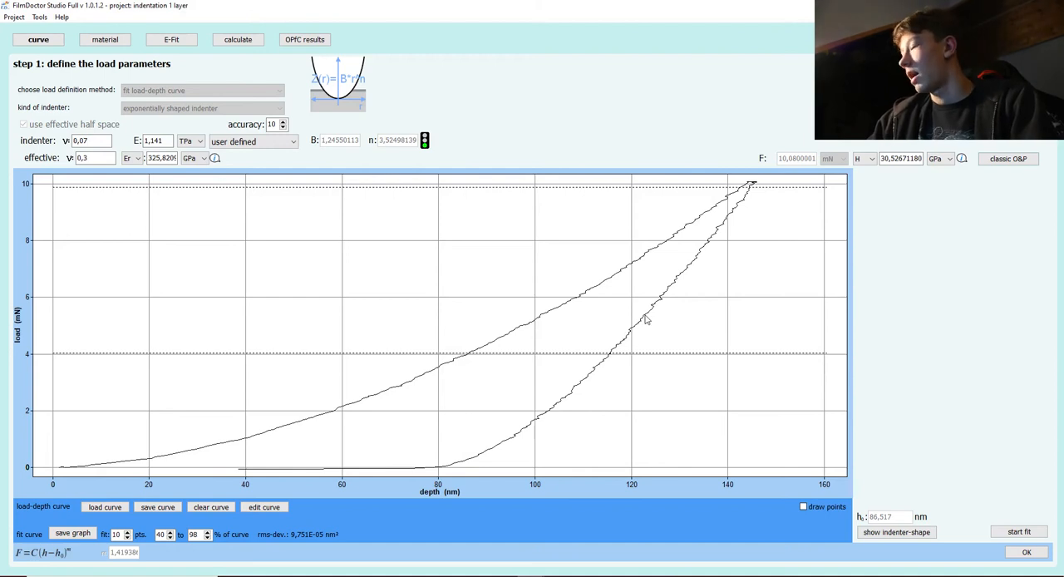
Fit the interlayer's load-depth curve and accept the load parameters.
left_click(1017, 531)
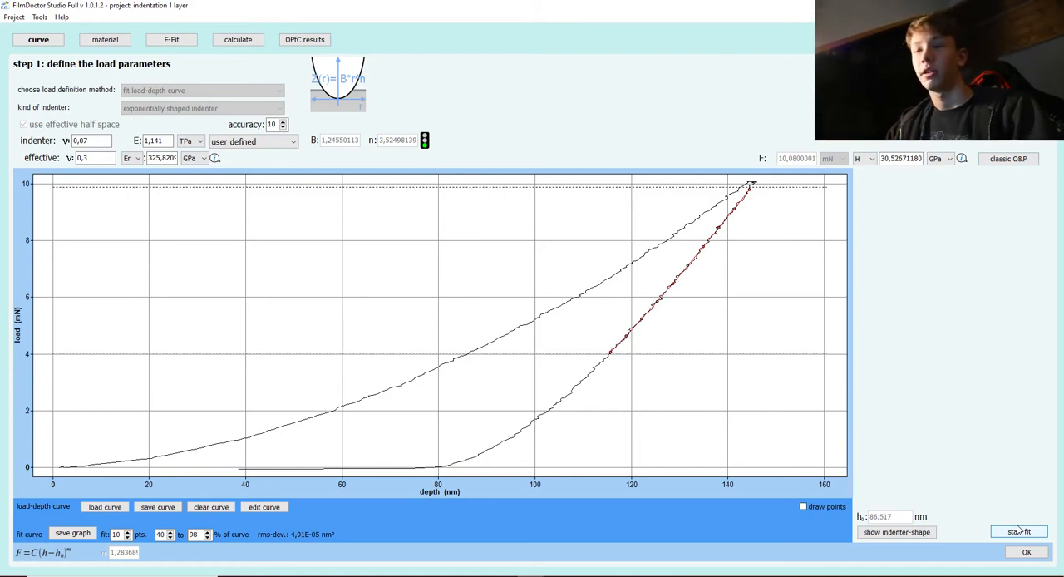
left_click(1027, 553)
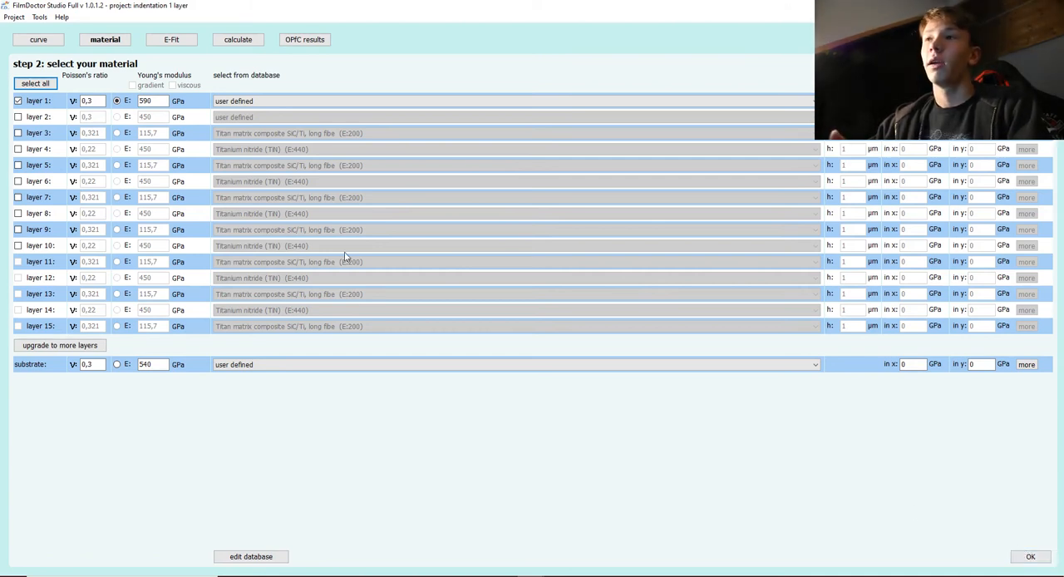
left_click(18, 117)
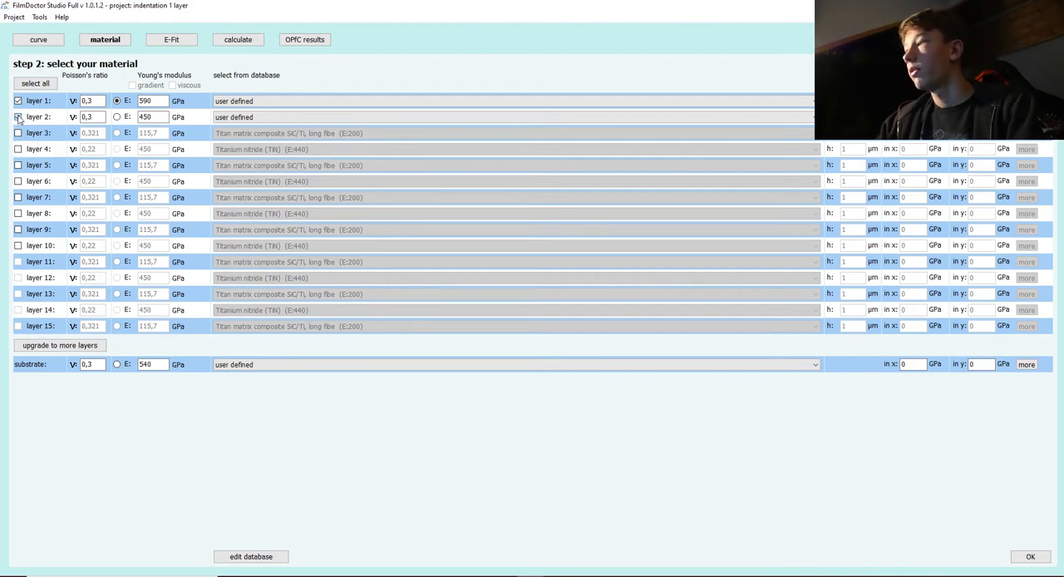
left_click(19, 118)
left_click(19, 118)
left_click(19, 118)
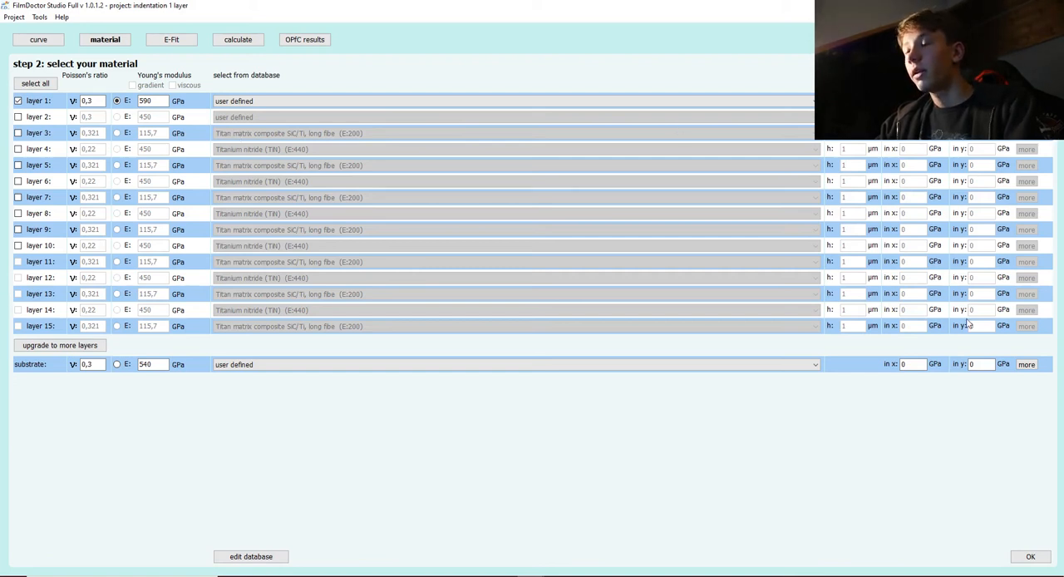
Accept the material, fit and confirm layer 1's Young's modulus with normal accuracy, and calculate the stress field under the indenter.
left_click(1030, 557)
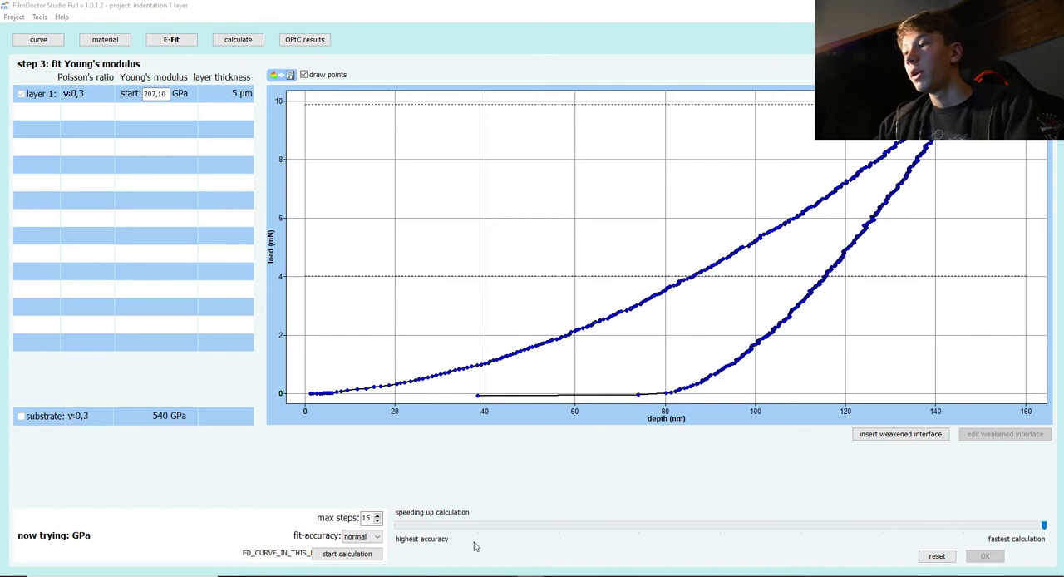
left_click(361, 555)
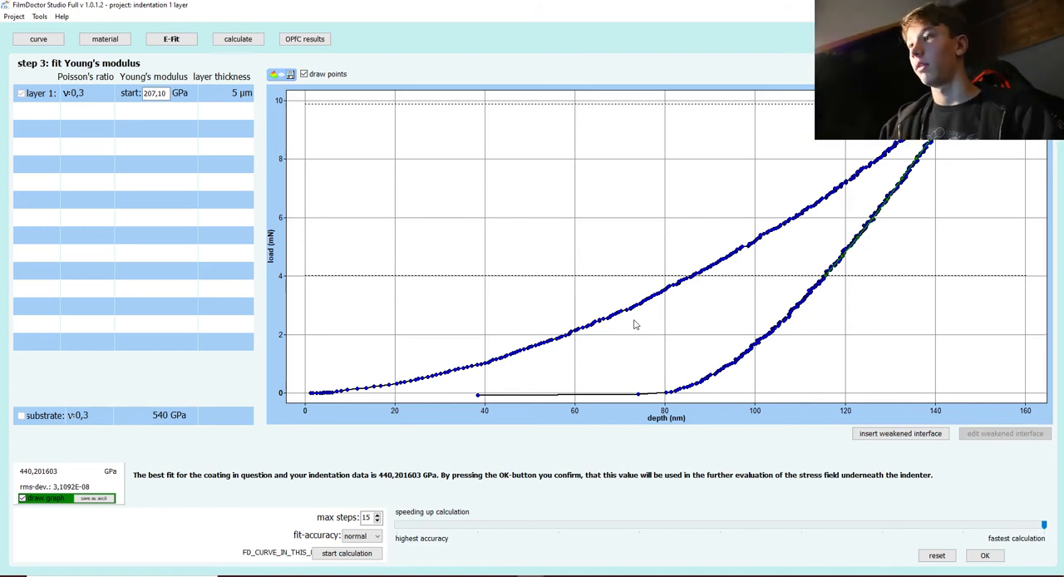
left_click(985, 557)
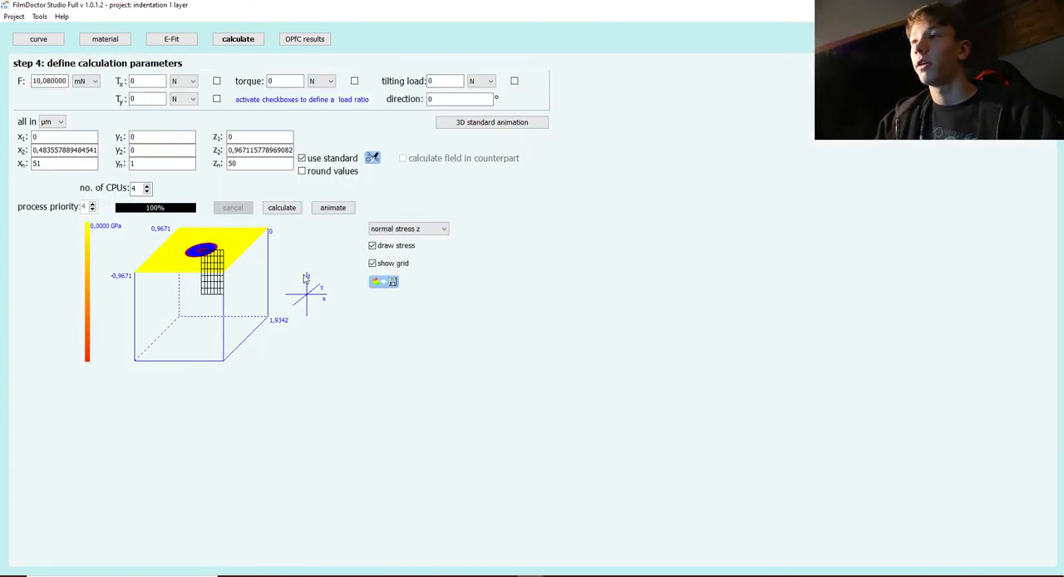
left_click(286, 211)
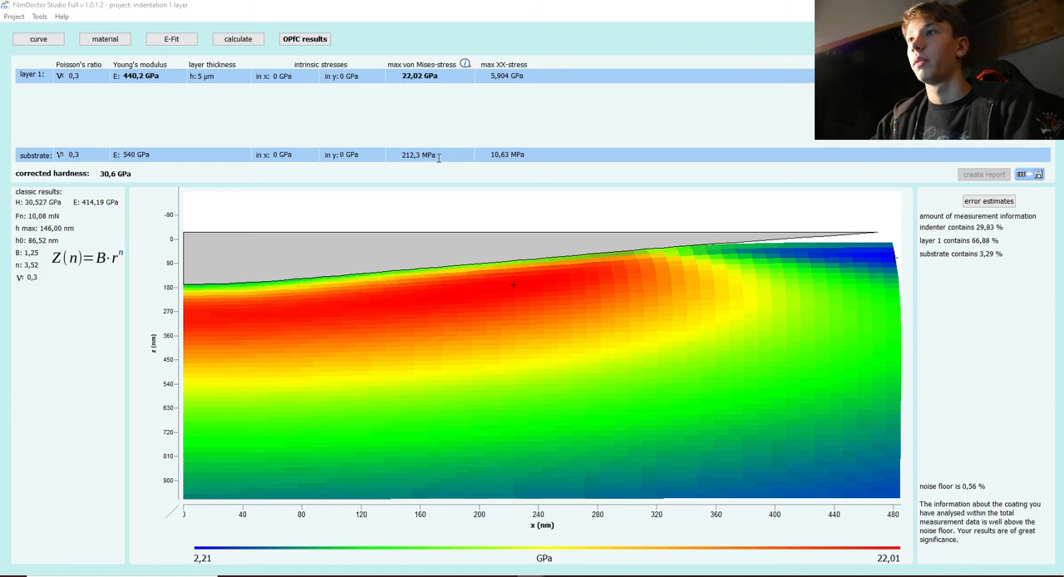
Load the personal project "6.1.3. Nanoindentation of top layer" without saving the interlayer project.
left_click(14, 18)
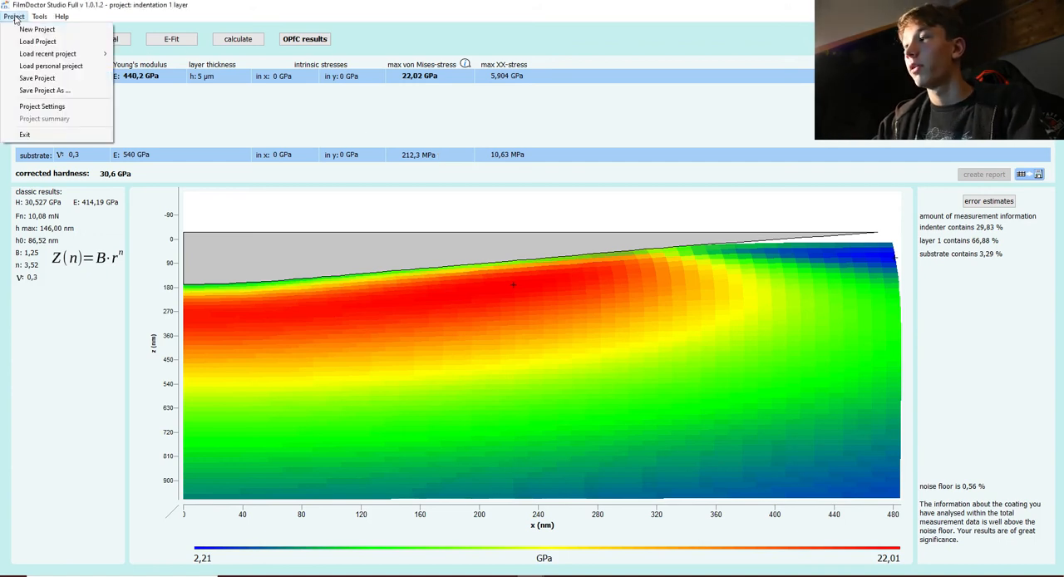
left_click(47, 69)
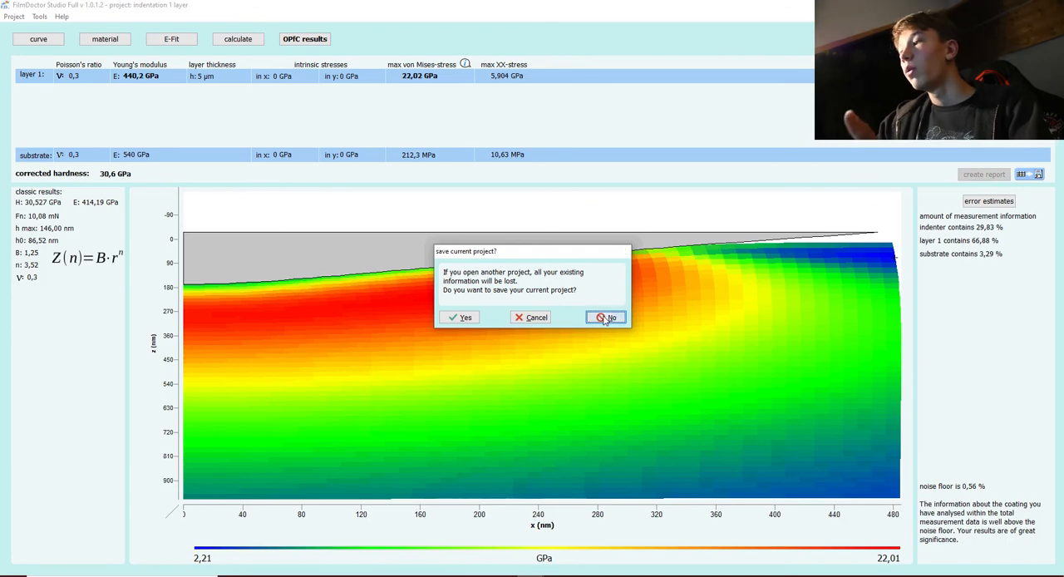
left_click(606, 317)
left_click(489, 293)
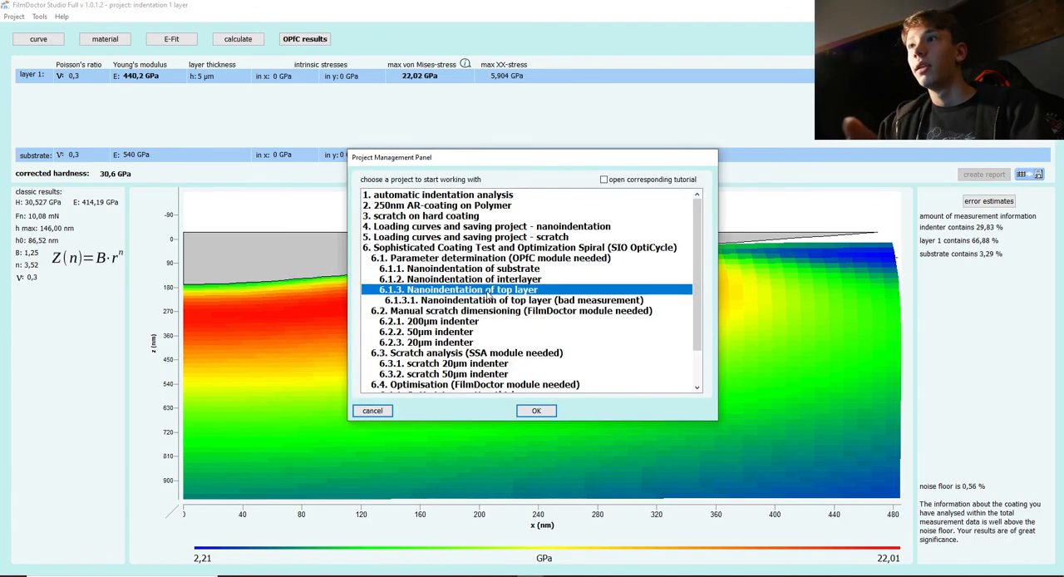
left_click(537, 411)
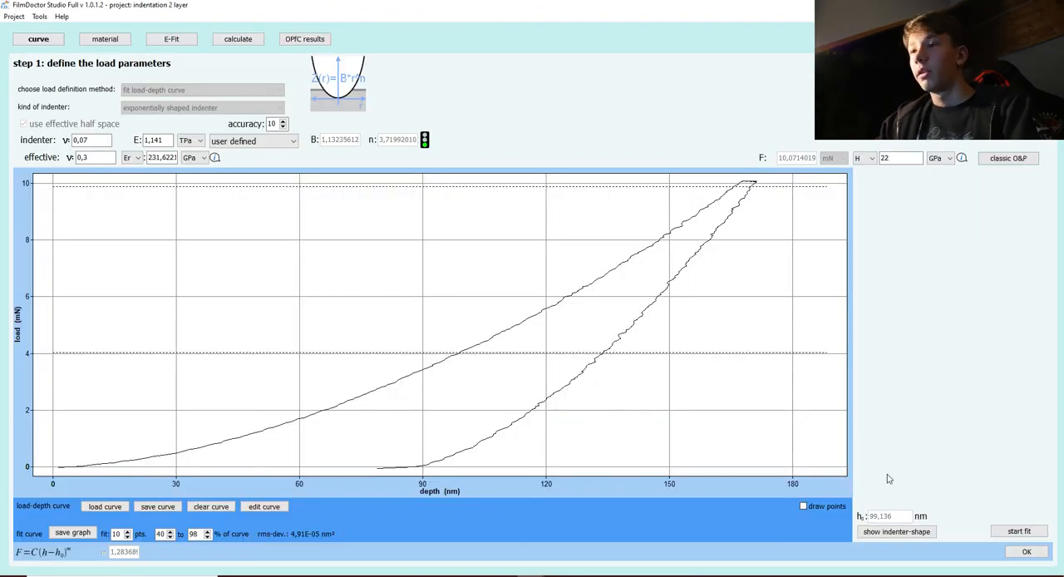
Fit the top layer's unloading curve with 10 points from 40 to 98 % and accept the load parameters.
left_click(1019, 532)
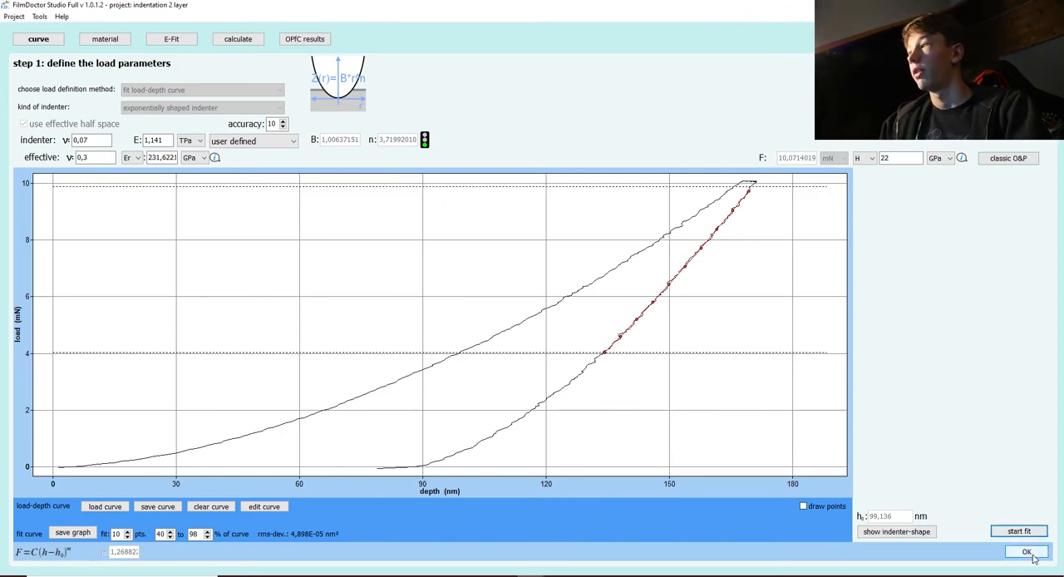
left_click(1030, 553)
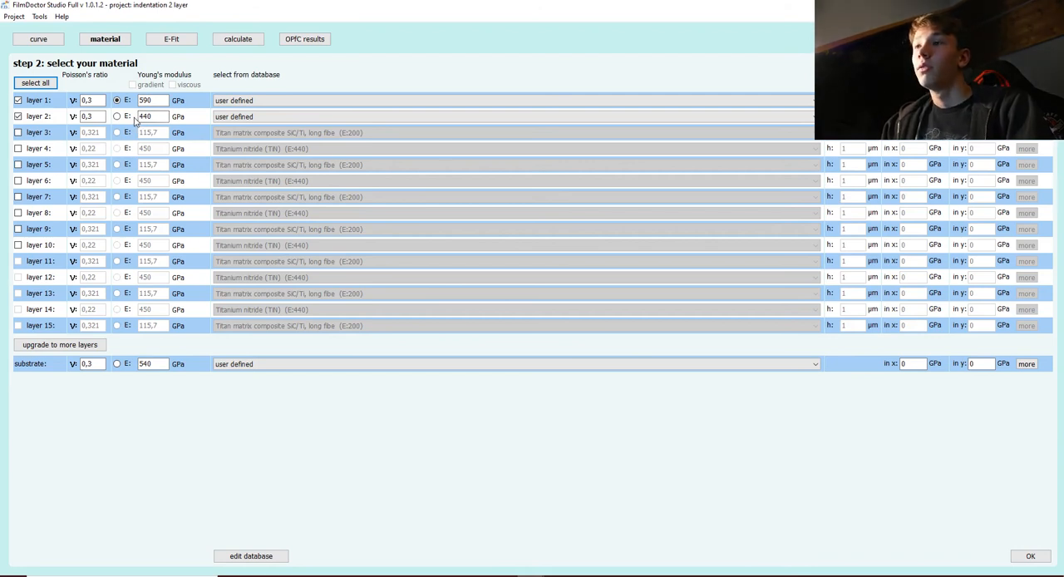
Toggle layer 1 off and on again, mark its Young's modulus as the one to fit, and accept the material setup.
left_click(18, 100)
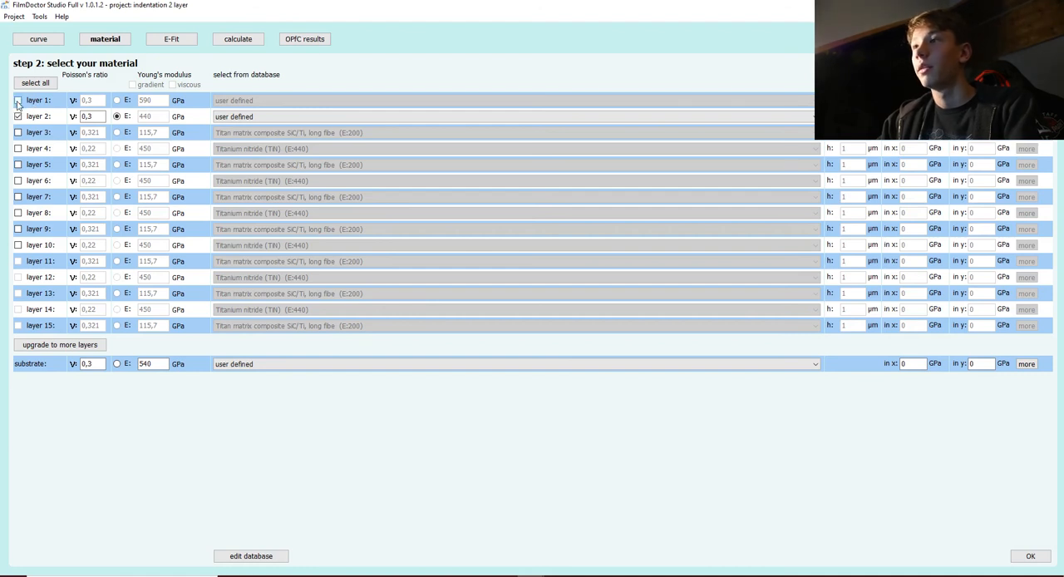
left_click(18, 100)
left_click(118, 100)
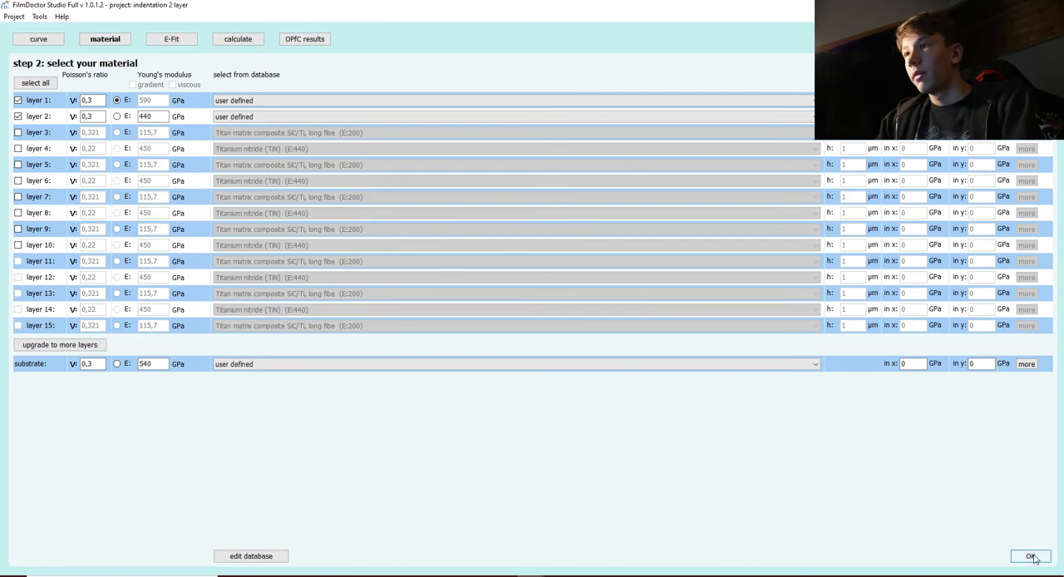
left_click(1031, 556)
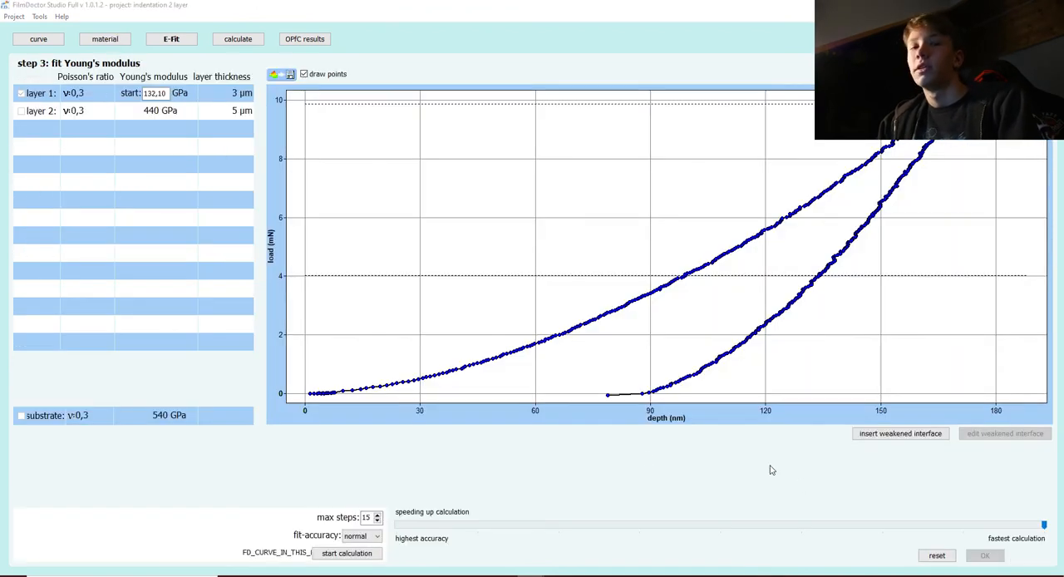
Fit and confirm layer 1's Young's modulus with normal accuracy, and calculate the top layer's stress field under the indenter.
left_click(333, 558)
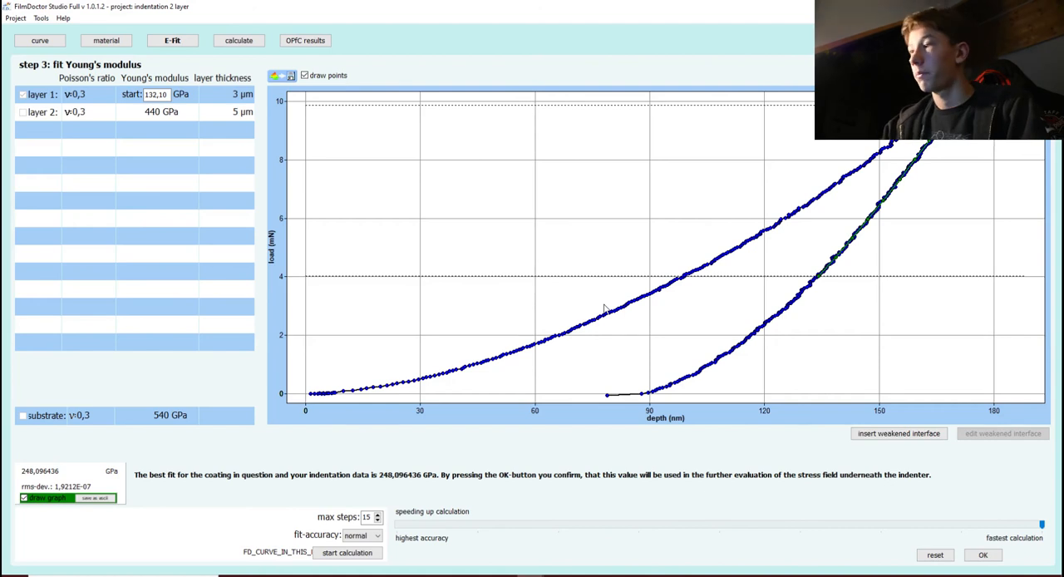
left_click(982, 556)
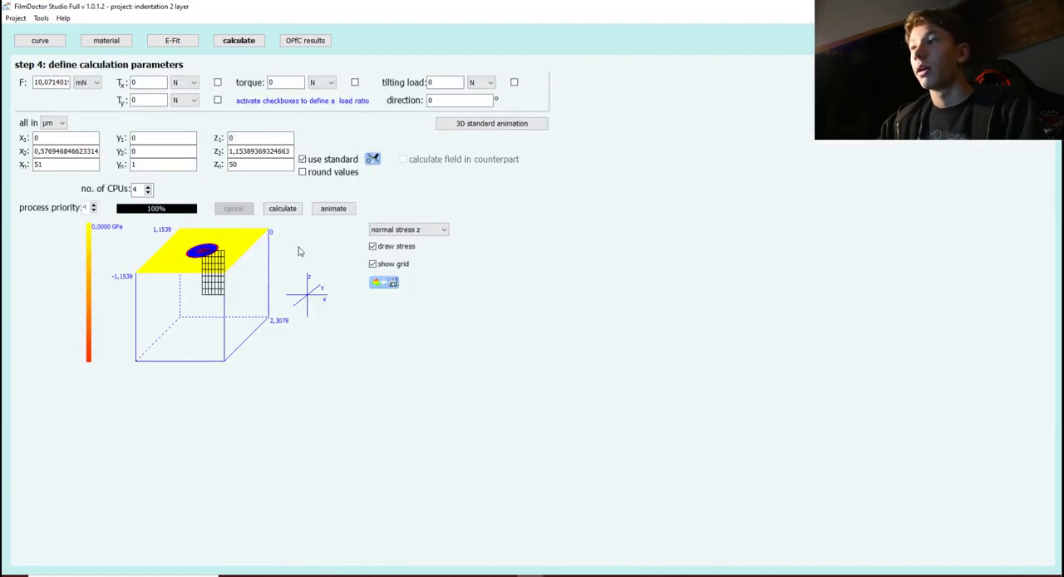
left_click(283, 209)
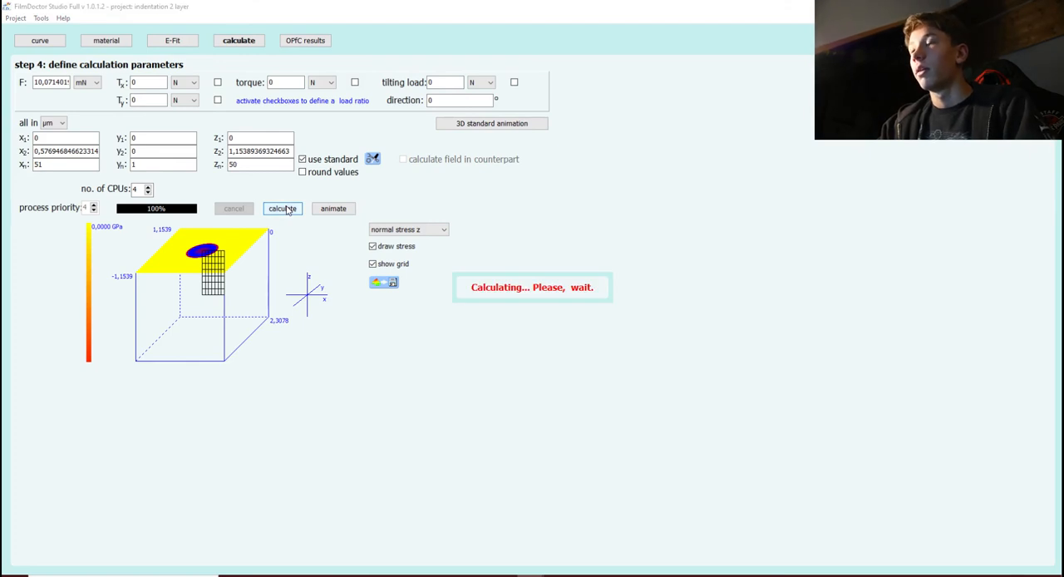